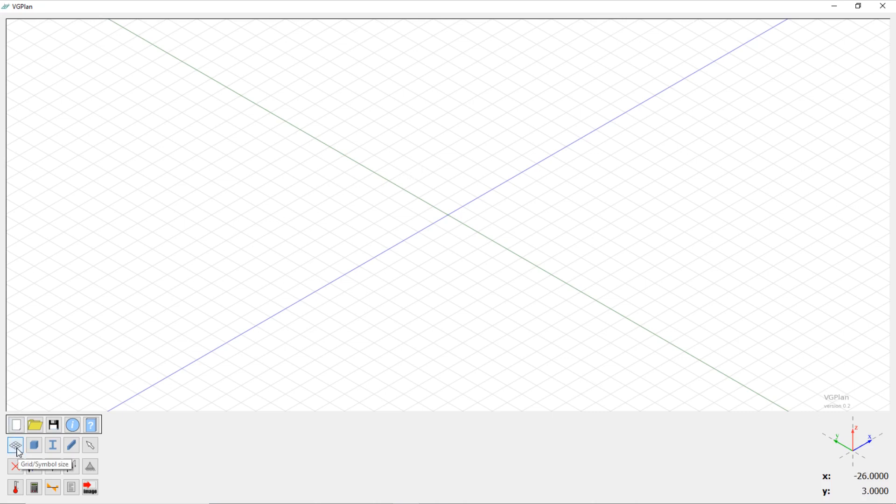
Set the grid's x and y steps to 100 and accept automatic adjustment of the symbol size
{"action": "left_click", "coordinate": [16, 445]}
{"action": "left_click", "coordinate": [173, 432]}
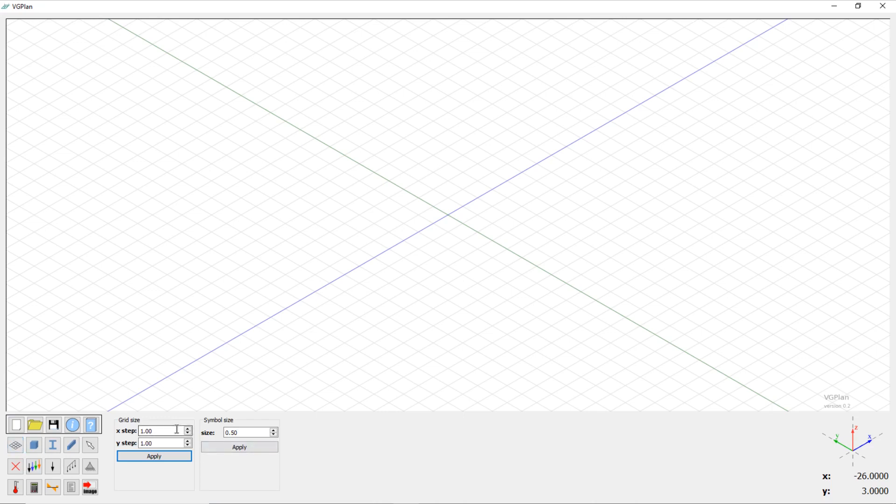
{"action": "left_click_drag", "start_coordinate": [174, 432], "coordinate": [135, 433]}
{"action": "type", "text": "100"}
{"action": "key", "text": "Tab"}
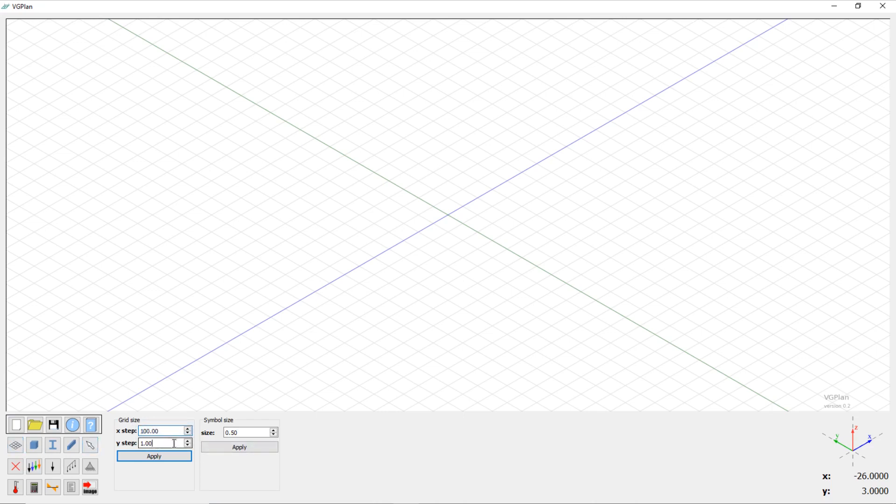
{"action": "type", "text": "100"}
{"action": "left_click", "coordinate": [174, 459]}
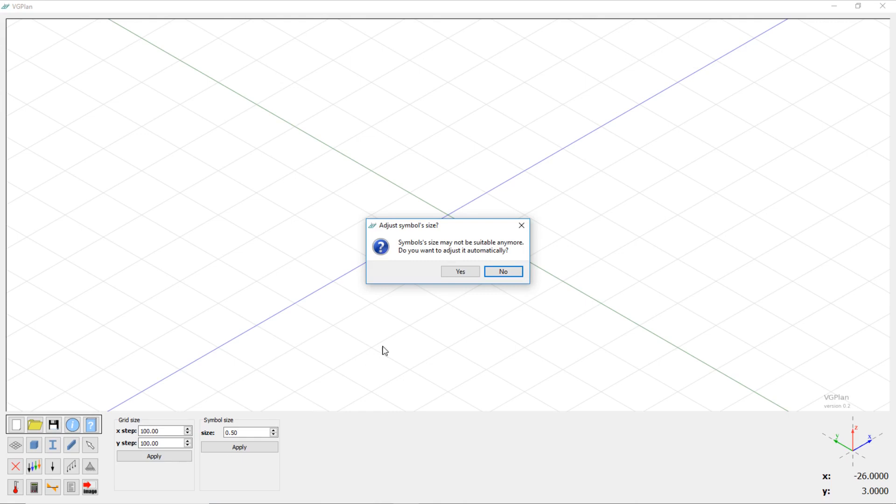
{"action": "left_click", "coordinate": [461, 272]}
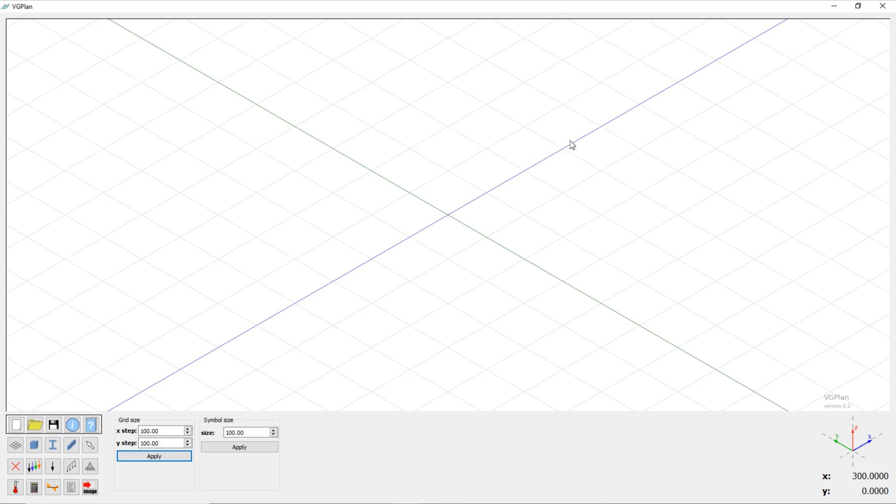
Create a material named "concreto" with a Young's modulus of 2000, keeping the other default properties
{"action": "left_click", "coordinate": [34, 444]}
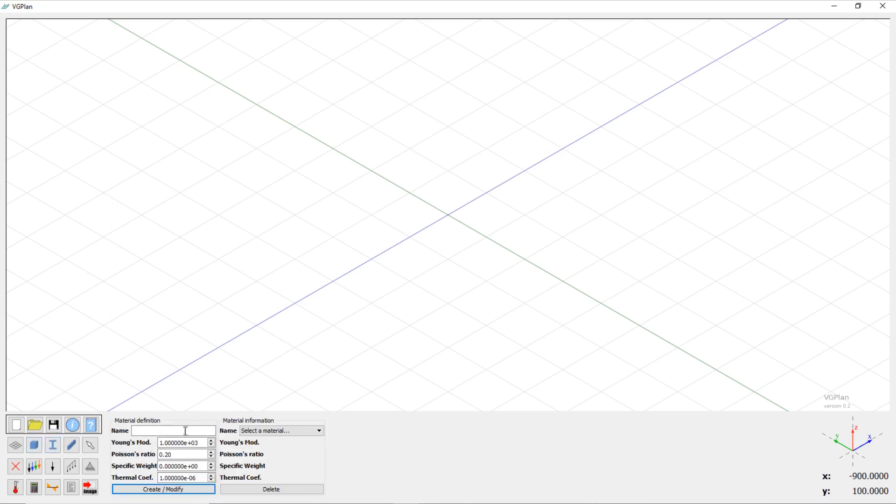
{"action": "left_click", "coordinate": [185, 430]}
{"action": "type", "text": "concreto"}
{"action": "left_click", "coordinate": [196, 446]}
{"action": "left_click", "coordinate": [204, 446]}
{"action": "left_click_drag", "start_coordinate": [205, 447], "coordinate": [142, 435]}
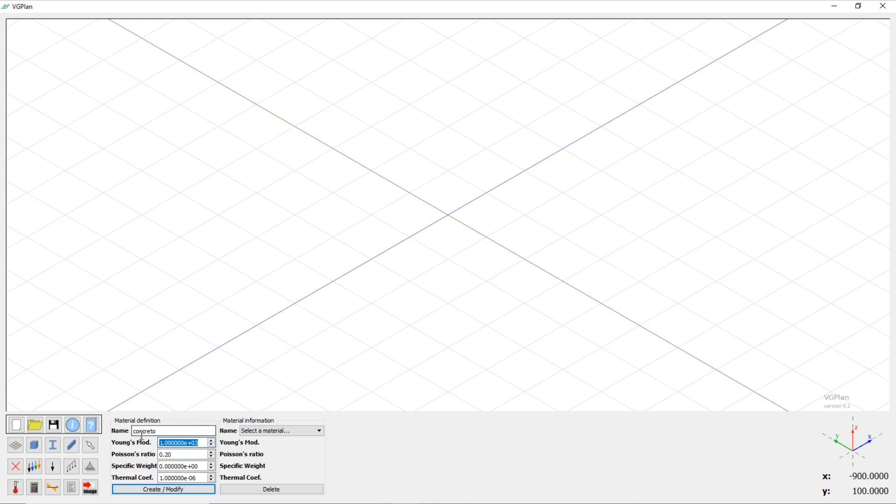
{"action": "type", "text": "2000"}
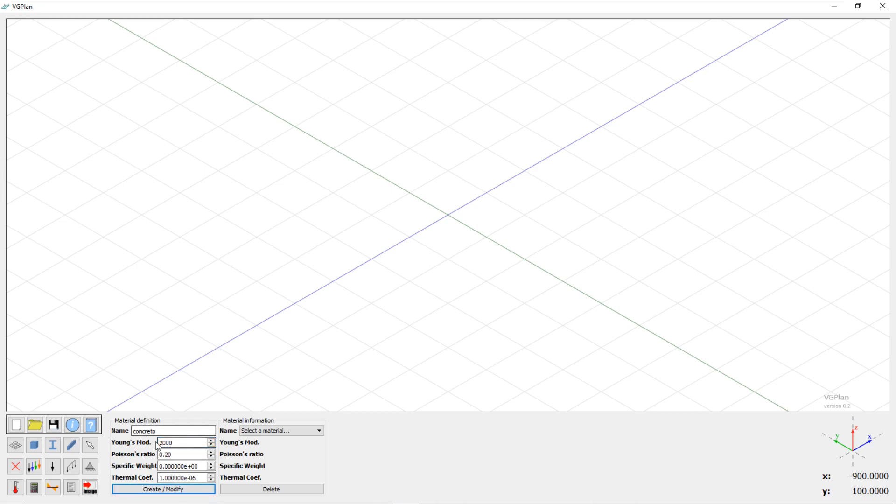
{"action": "left_click", "coordinate": [166, 489]}
{"action": "left_click", "coordinate": [485, 273]}
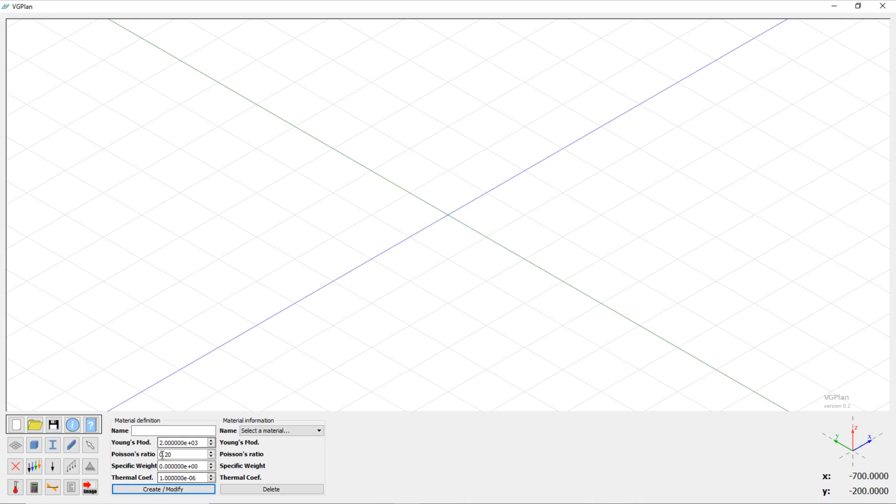
Create a cross section named "sec" with a bending inertia I of 1.067e5, keeping the other default properties
{"action": "left_click", "coordinate": [53, 446]}
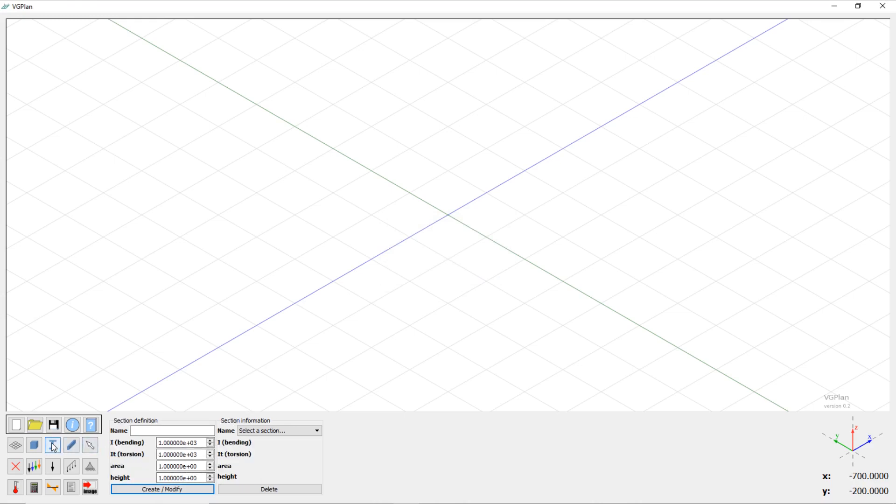
{"action": "left_click", "coordinate": [137, 430]}
{"action": "type", "text": "sec"}
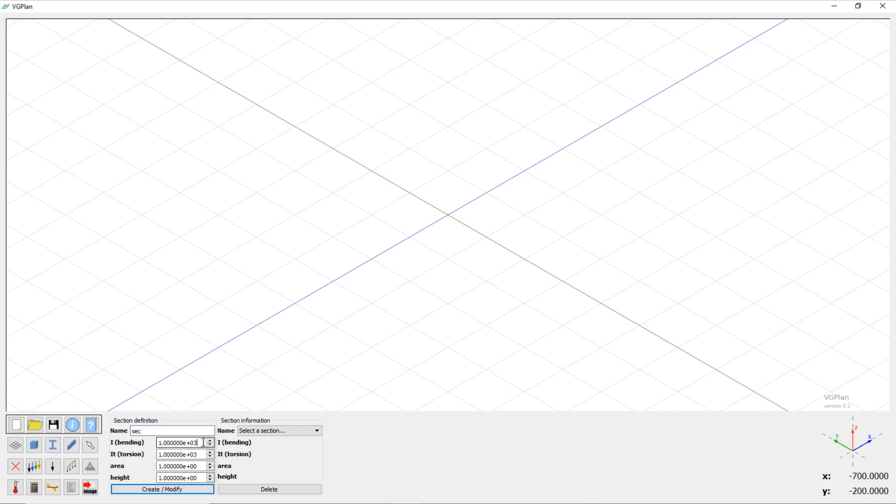
{"action": "left_click_drag", "start_coordinate": [202, 442], "coordinate": [160, 442]}
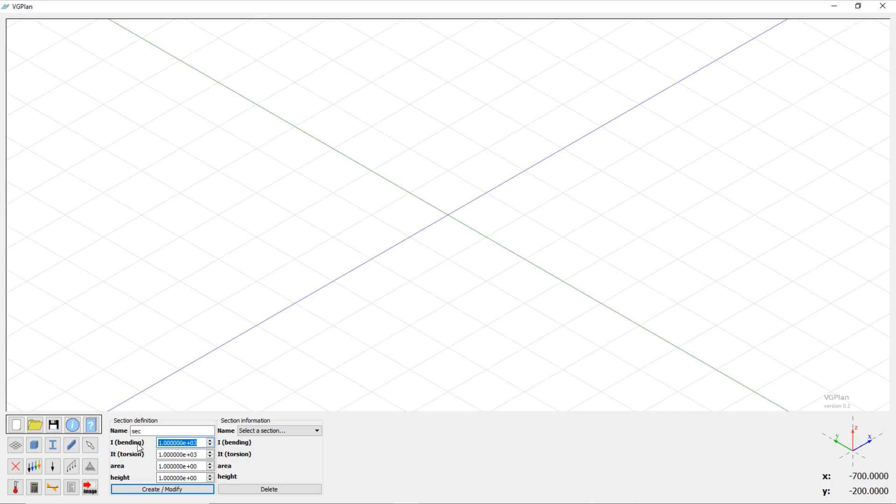
{"action": "type", "text": "1.067e5"}
{"action": "left_click", "coordinate": [162, 489]}
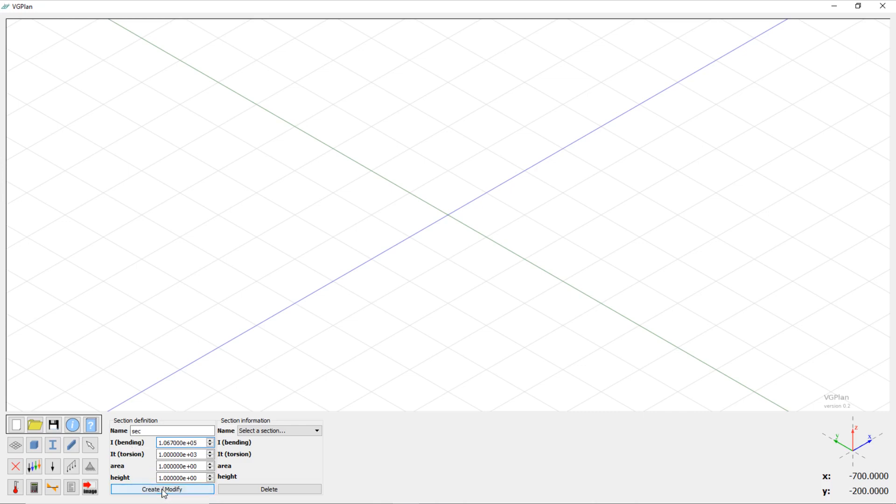
Using by-click beam creation with material concreto and section sec, draw a beam from the origin to x = 300, y = 0
{"action": "left_click", "coordinate": [72, 446]}
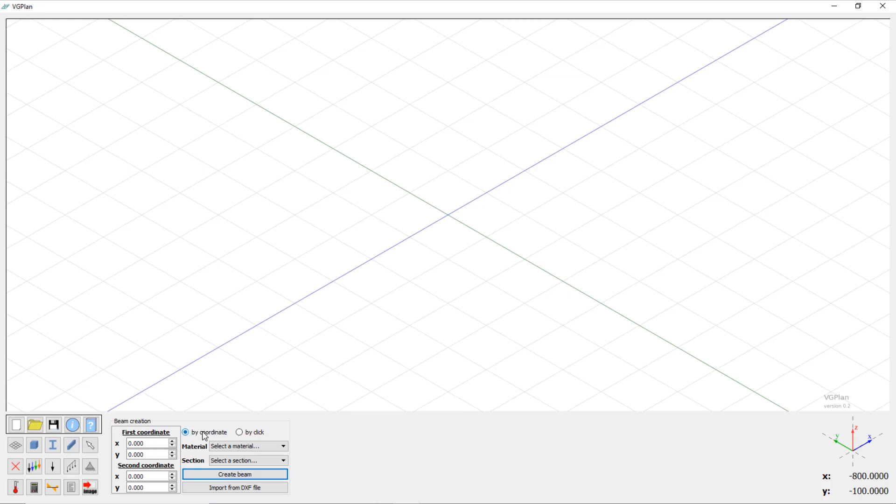
{"action": "left_click", "coordinate": [241, 433]}
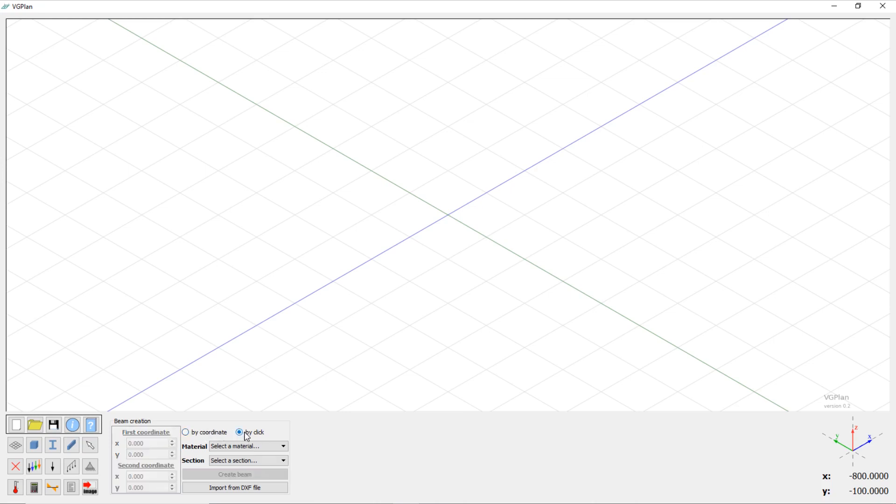
{"action": "left_click", "coordinate": [262, 446]}
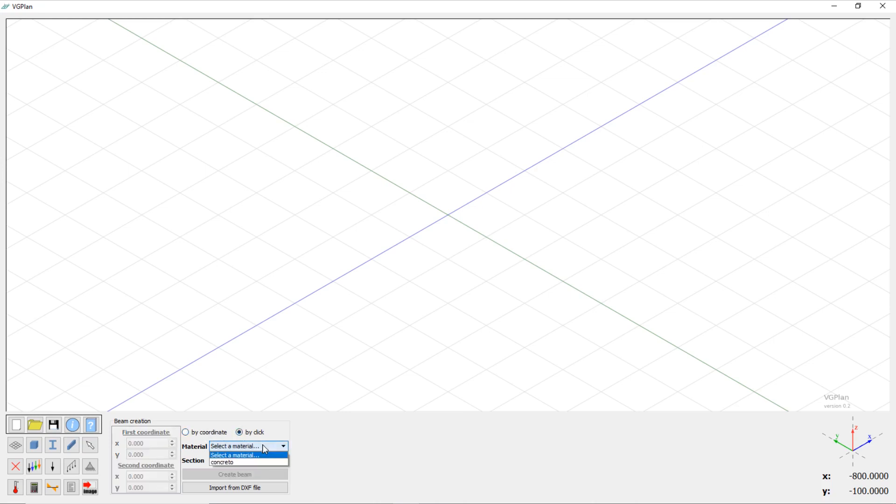
{"action": "left_click", "coordinate": [258, 460]}
{"action": "left_click", "coordinate": [258, 460]}
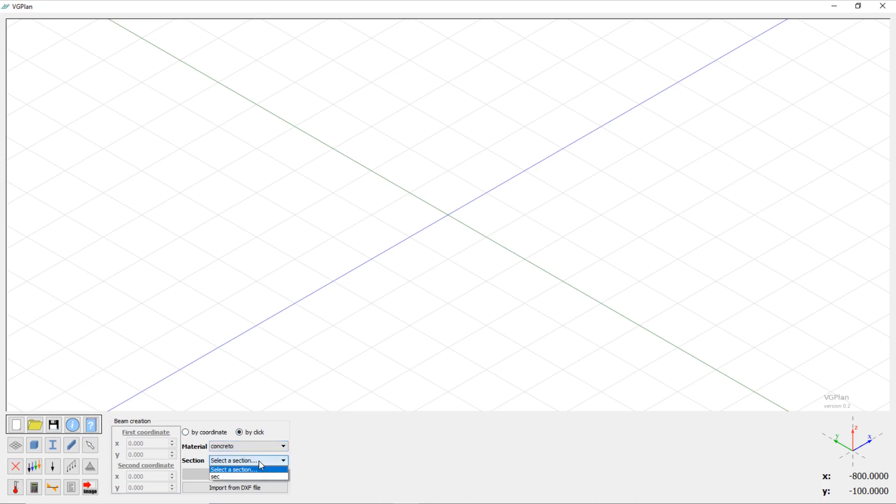
{"action": "left_click", "coordinate": [253, 476]}
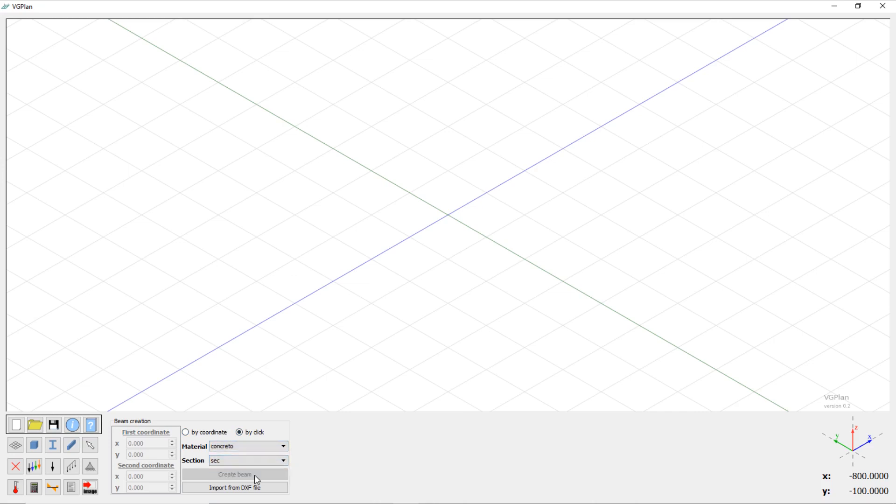
{"action": "scroll", "coordinate": [218, 371], "scroll_direction": "down", "scroll_amount": 6}
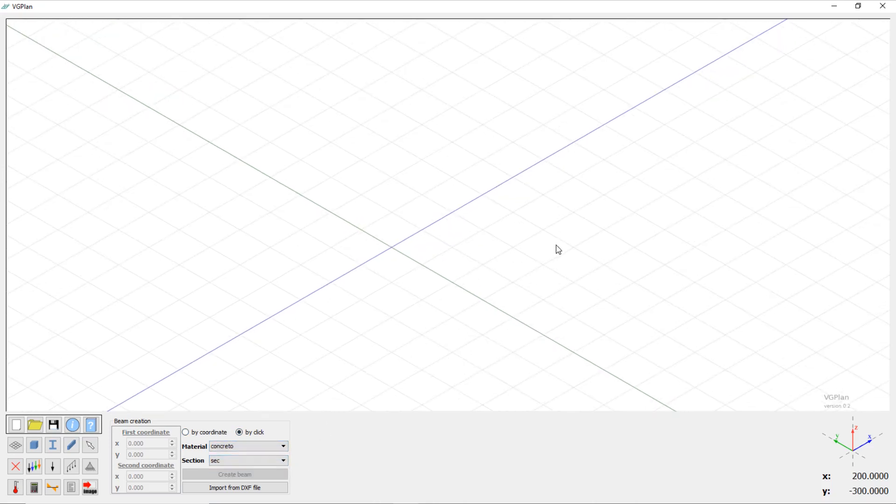
{"action": "scroll", "coordinate": [570, 178], "scroll_direction": "up", "scroll_amount": 5}
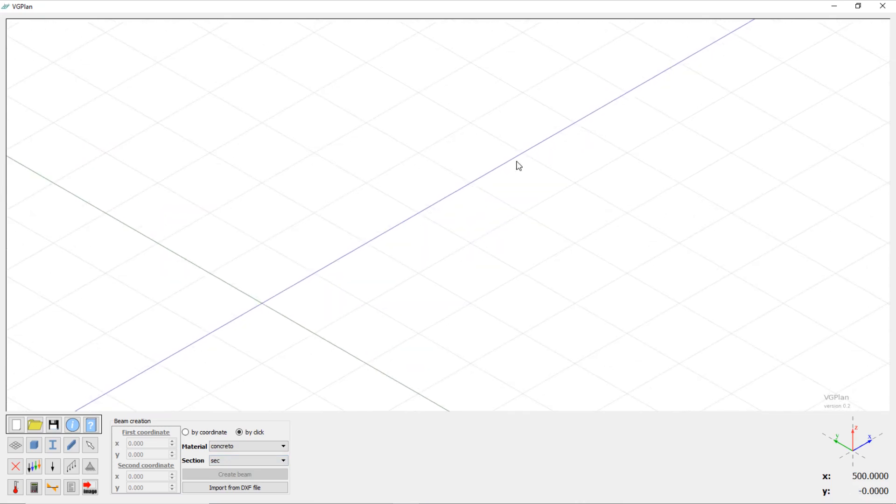
{"action": "left_click", "coordinate": [261, 303]}
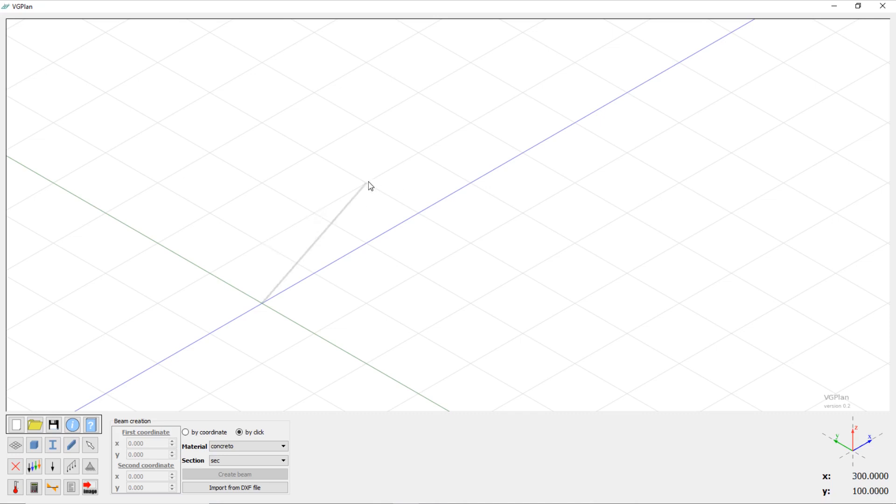
{"action": "left_click", "coordinate": [419, 214]}
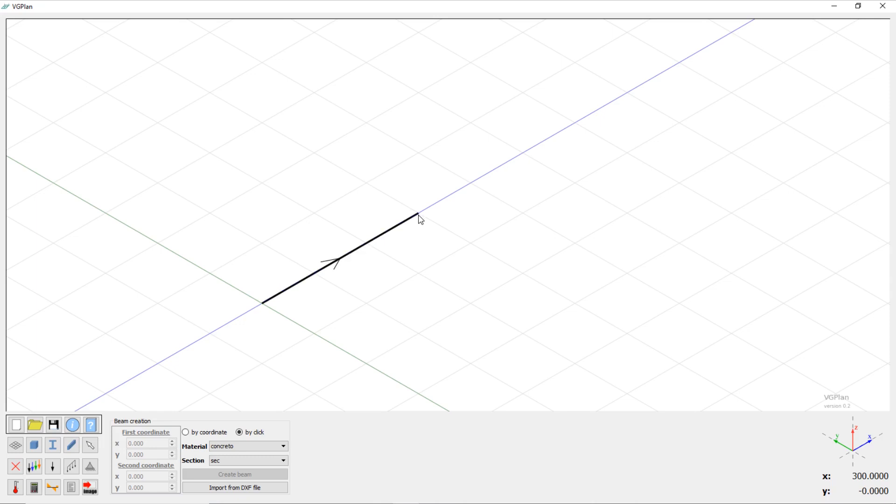
{"action": "scroll", "coordinate": [315, 267], "scroll_direction": "up", "scroll_amount": 3}
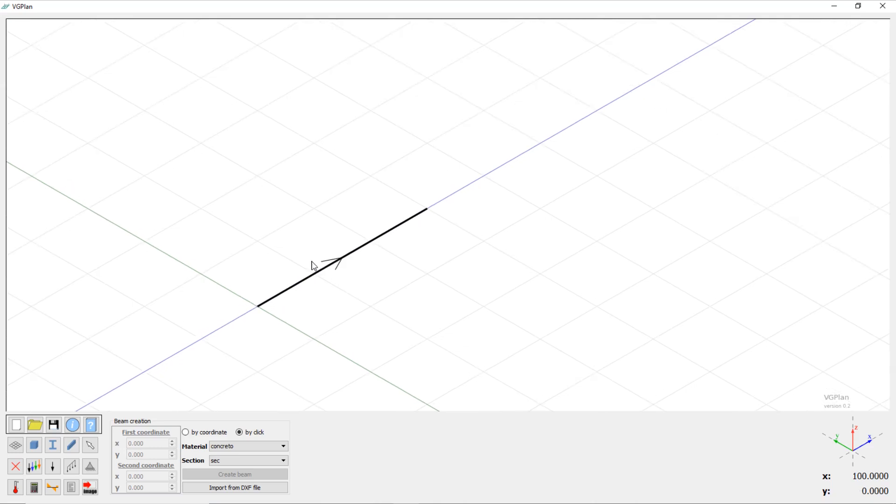
{"action": "scroll", "coordinate": [317, 268], "scroll_direction": "up", "scroll_amount": 3}
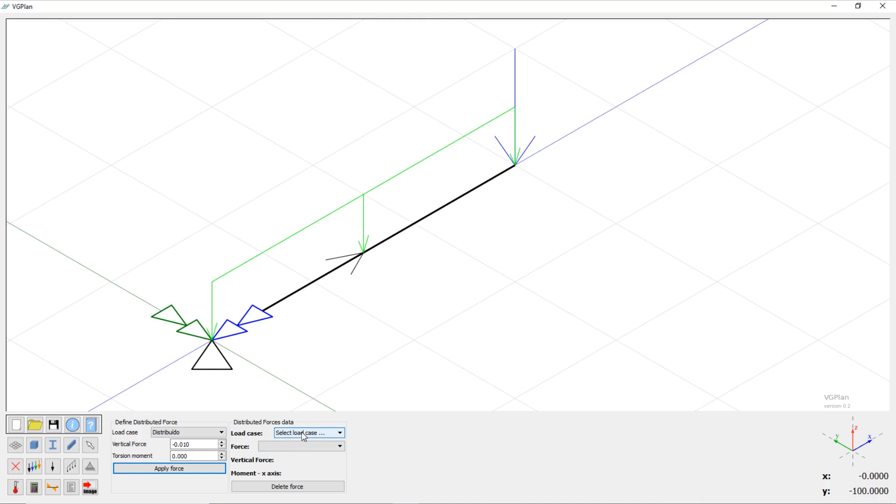
Set the symbol size to 60 and apply it to the load and support symbols
{"action": "left_click", "coordinate": [59, 447]}
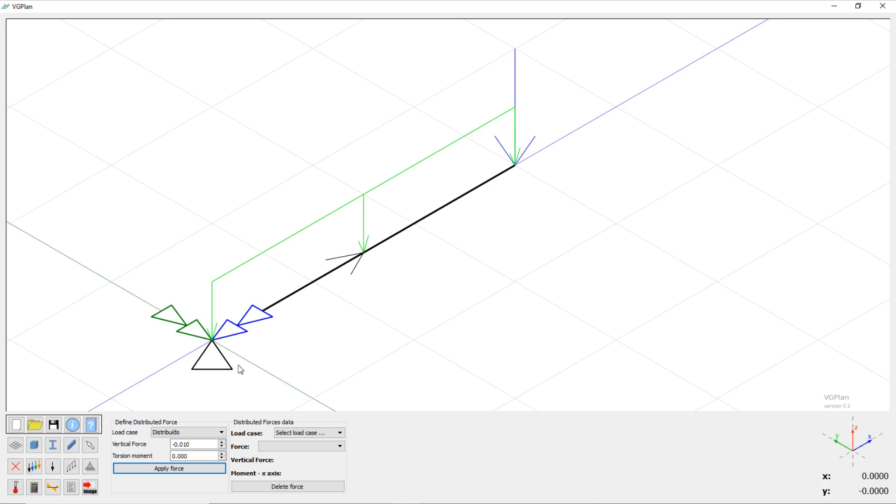
{"action": "left_click", "coordinate": [16, 445]}
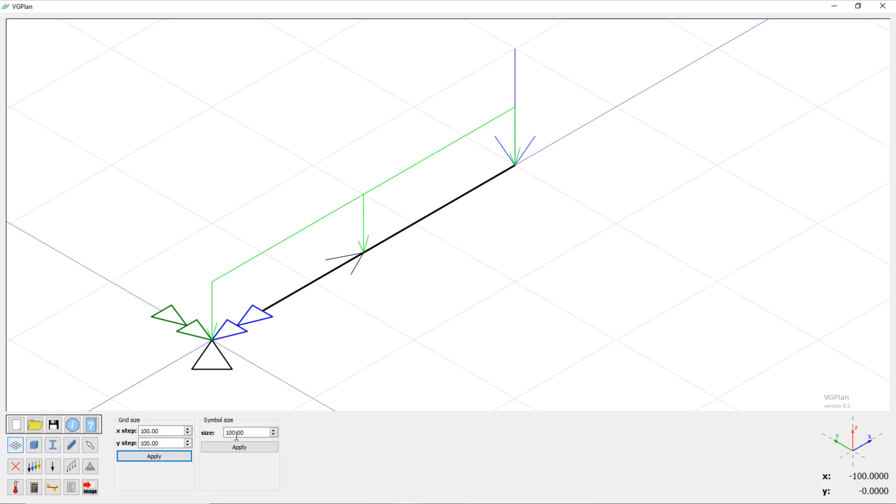
{"action": "left_click", "coordinate": [274, 435]}
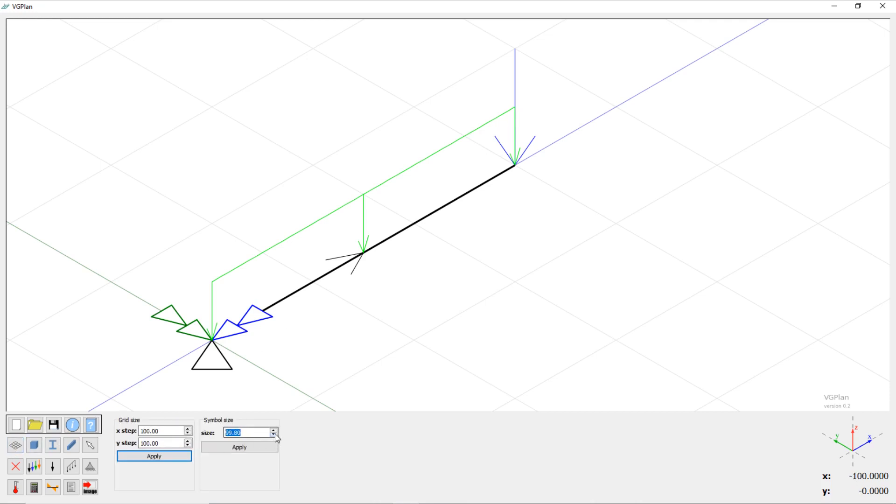
{"action": "type", "text": "60"}
{"action": "left_click", "coordinate": [256, 449]}
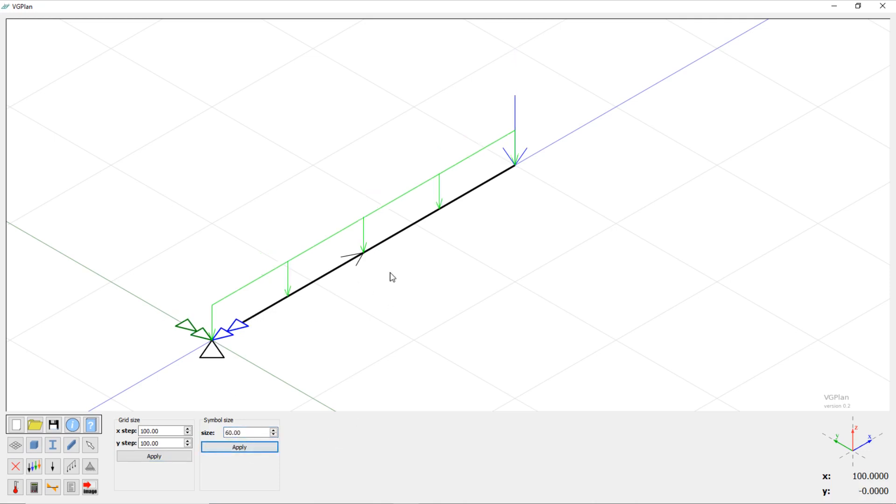
Inspect the data of the concentrated force at the beam's free end in the Concentrado load case
{"action": "left_click", "coordinate": [53, 467]}
{"action": "left_click", "coordinate": [339, 432]}
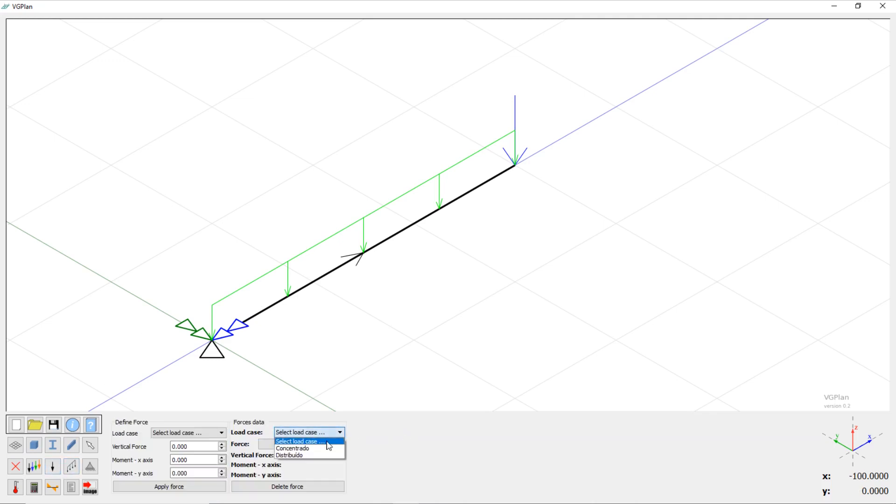
{"action": "left_click", "coordinate": [327, 449]}
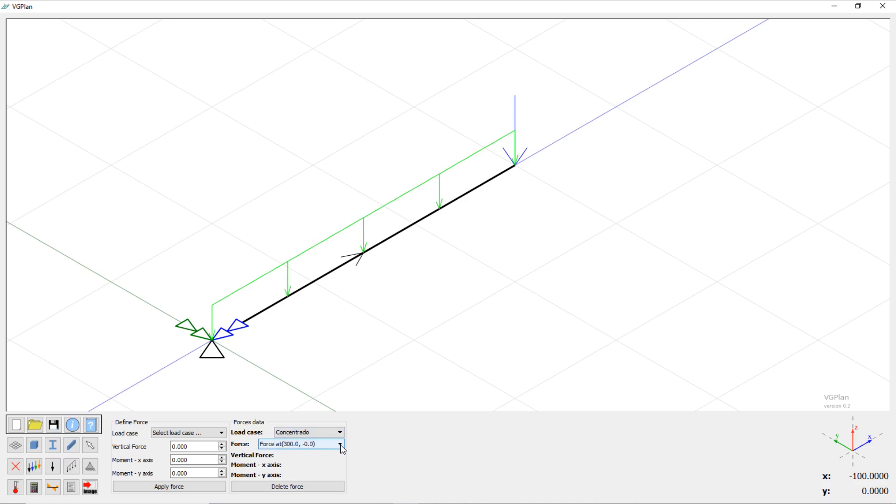
{"action": "left_click", "coordinate": [342, 444]}
{"action": "left_click", "coordinate": [310, 452]}
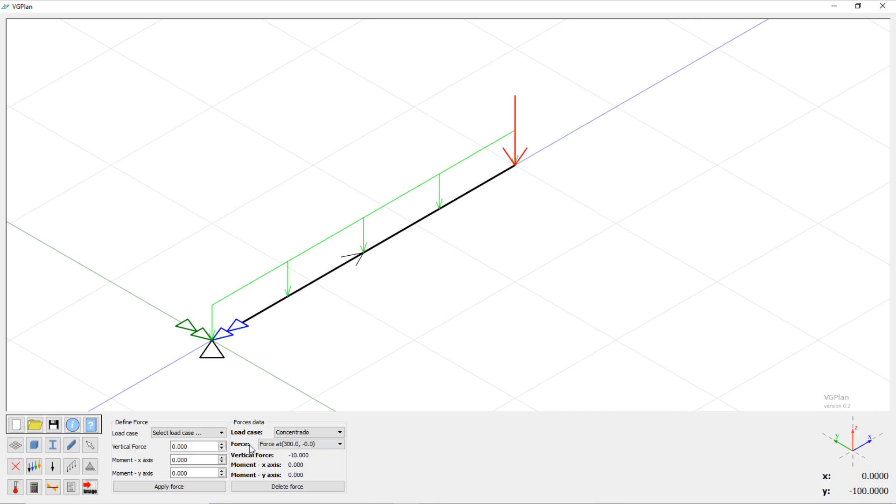
Inspect the data of the distributed force along the beam in the Distribuído load case
{"action": "left_click", "coordinate": [70, 468]}
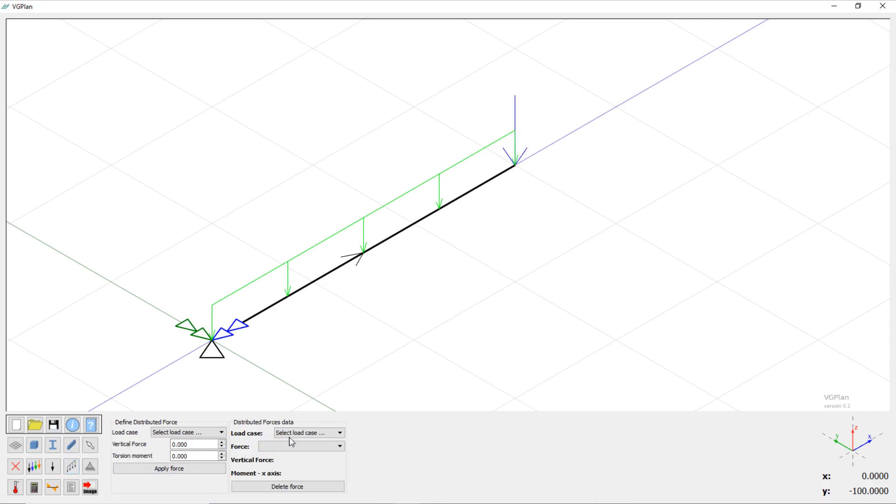
{"action": "left_click", "coordinate": [332, 432]}
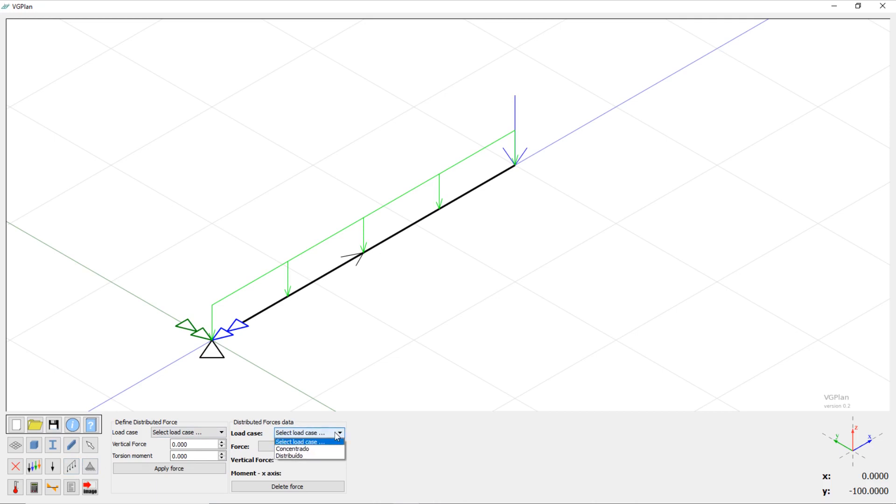
{"action": "left_click", "coordinate": [320, 456]}
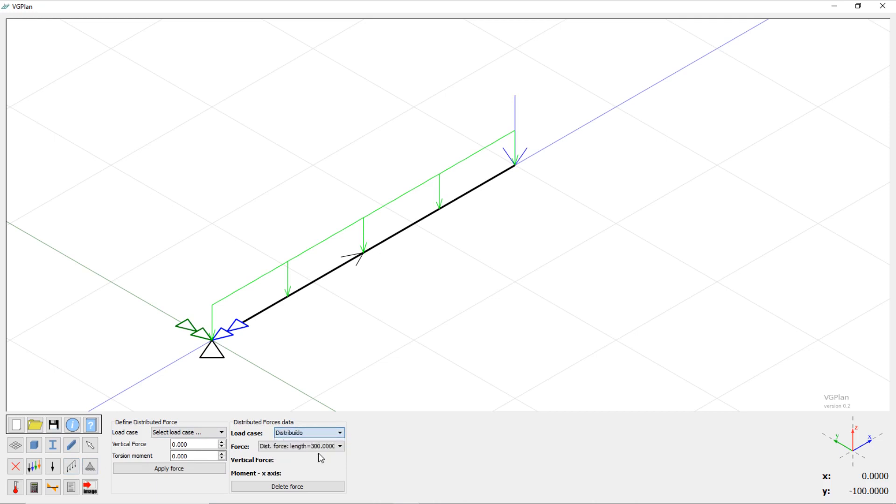
{"action": "left_click", "coordinate": [345, 447]}
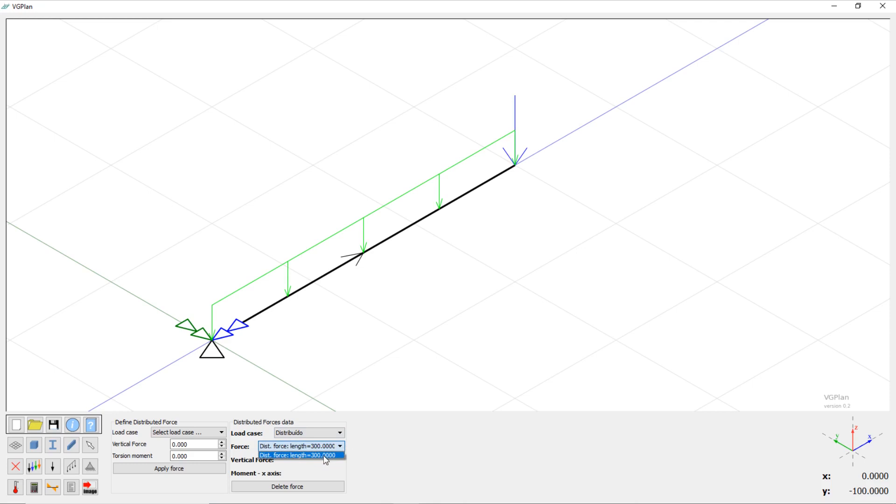
{"action": "left_click", "coordinate": [325, 455]}
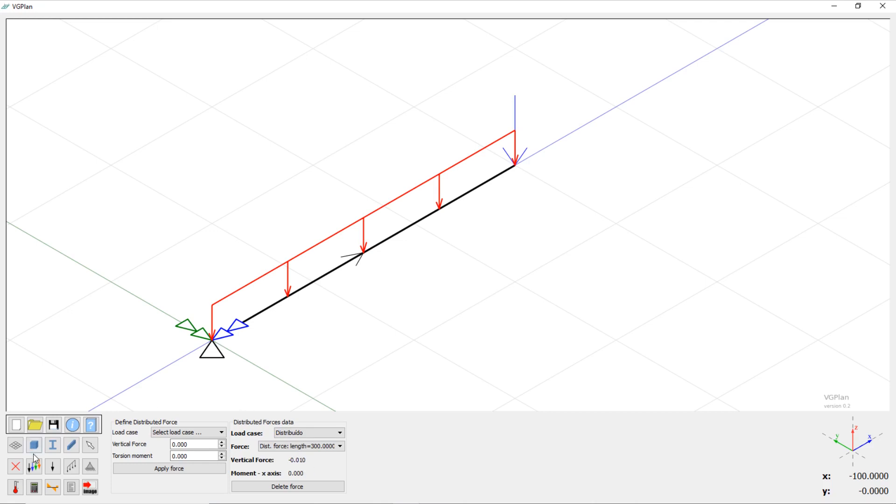
Run the grid analysis and display the support reactions for the Concentrado load case
{"action": "left_click", "coordinate": [34, 490]}
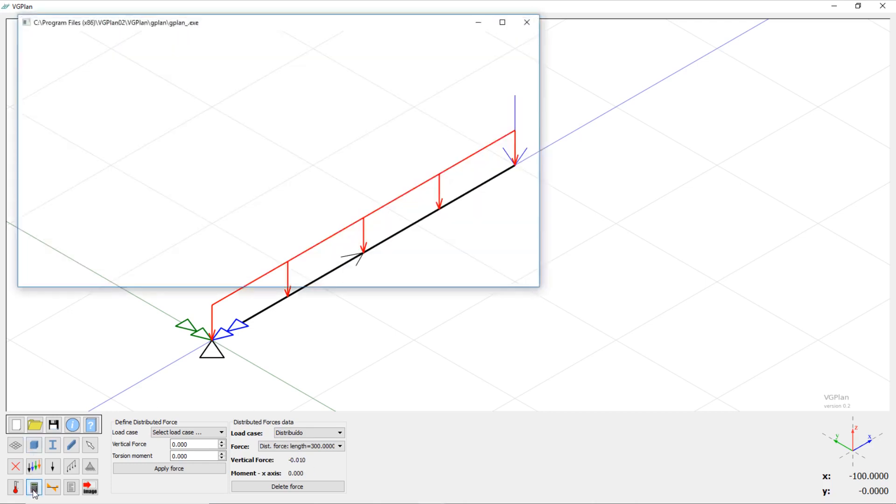
{"action": "left_click", "coordinate": [57, 492]}
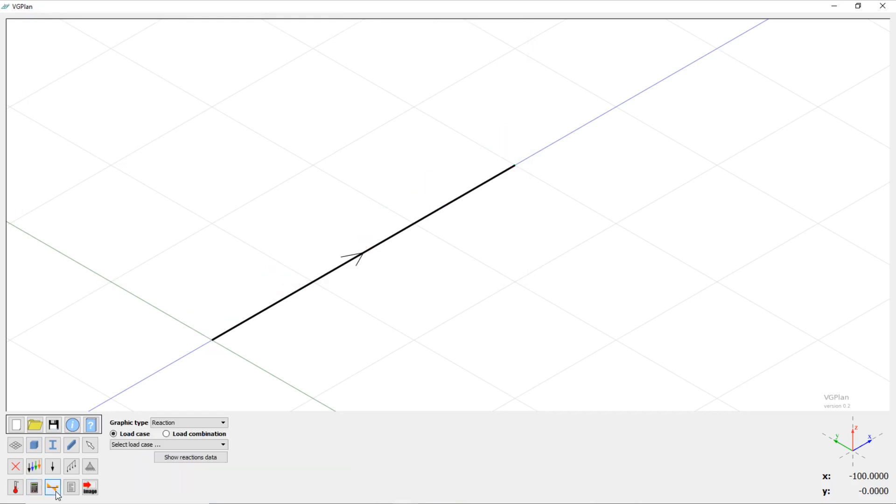
{"action": "left_click", "coordinate": [208, 424]}
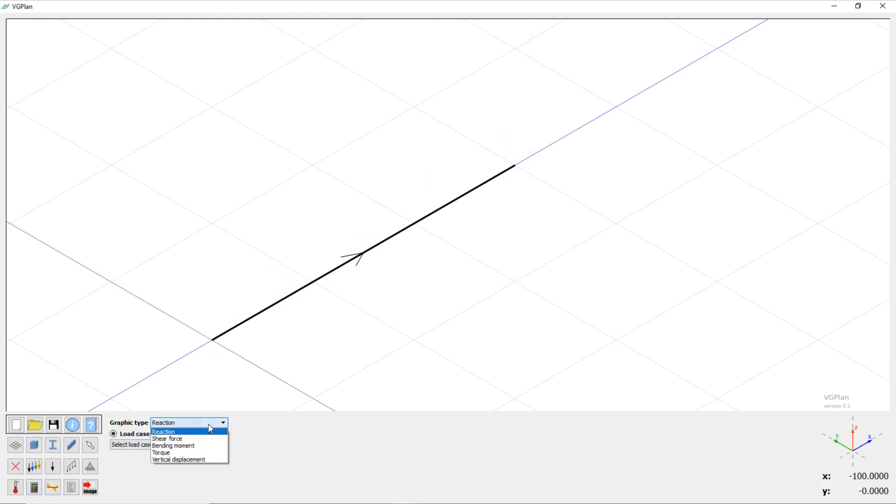
{"action": "left_click", "coordinate": [208, 424]}
{"action": "left_click", "coordinate": [208, 444]}
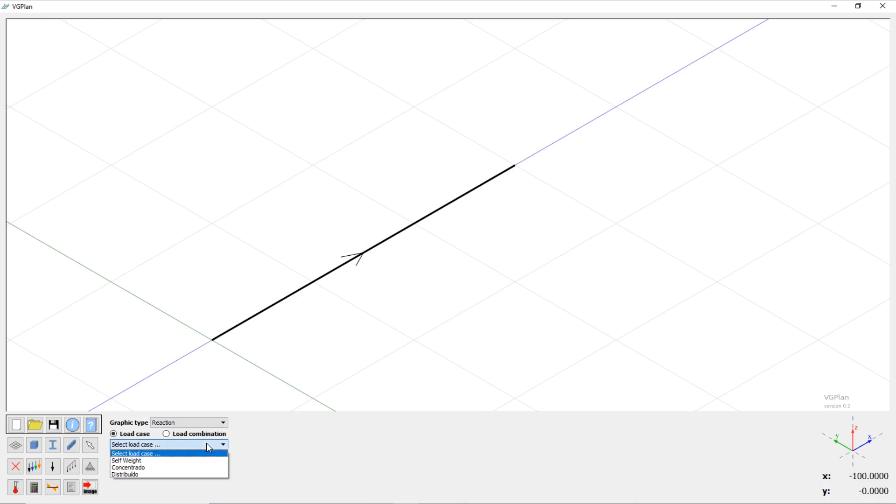
{"action": "left_click", "coordinate": [163, 467]}
Inspect the reactions data of the support at the origin for the Concentrado load case
{"action": "left_click", "coordinate": [189, 461]}
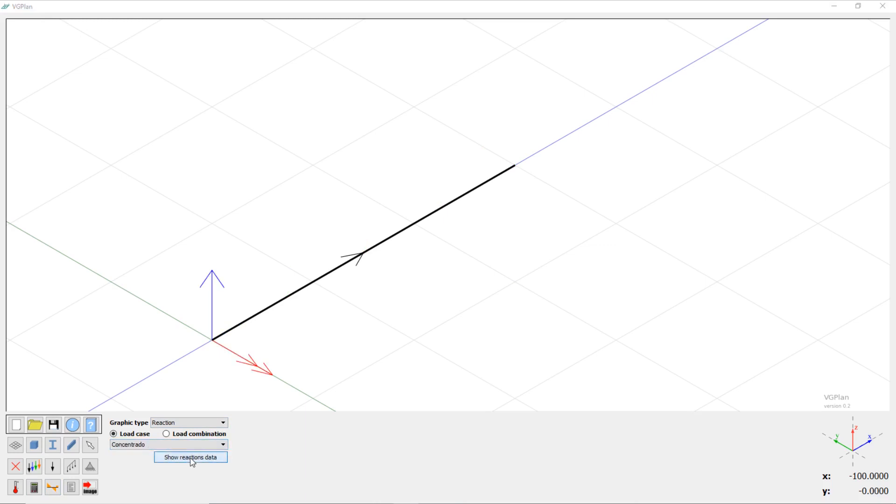
{"action": "left_click", "coordinate": [495, 221]}
{"action": "left_click", "coordinate": [472, 234]}
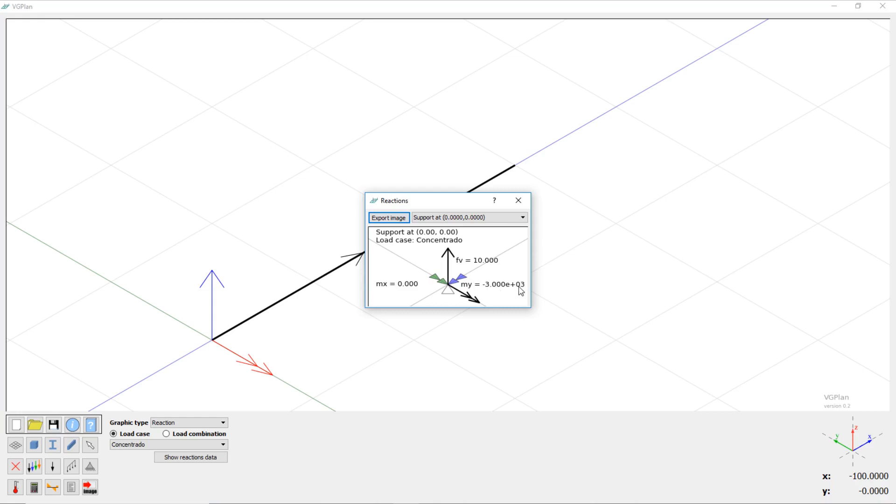
{"action": "left_click", "coordinate": [518, 200]}
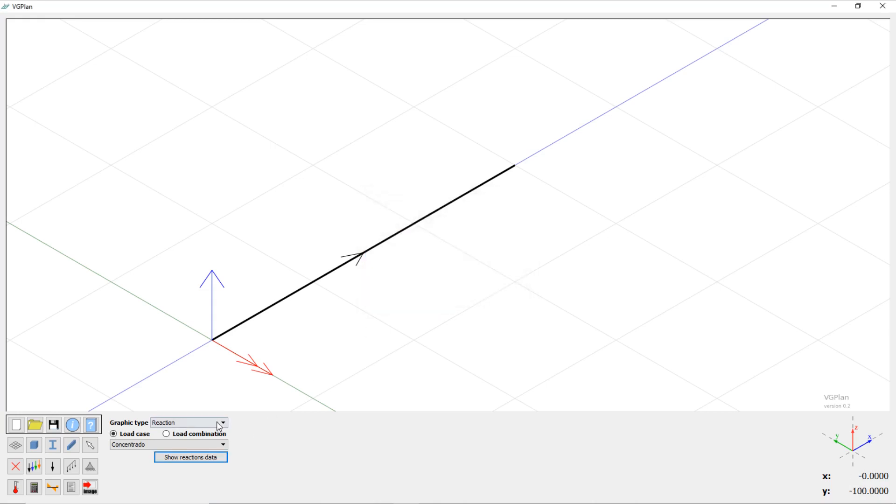
Plot the beam's shear force diagram for the Concentrado load case and read its value at the supported end
{"action": "left_click", "coordinate": [203, 423]}
{"action": "left_click", "coordinate": [203, 438]}
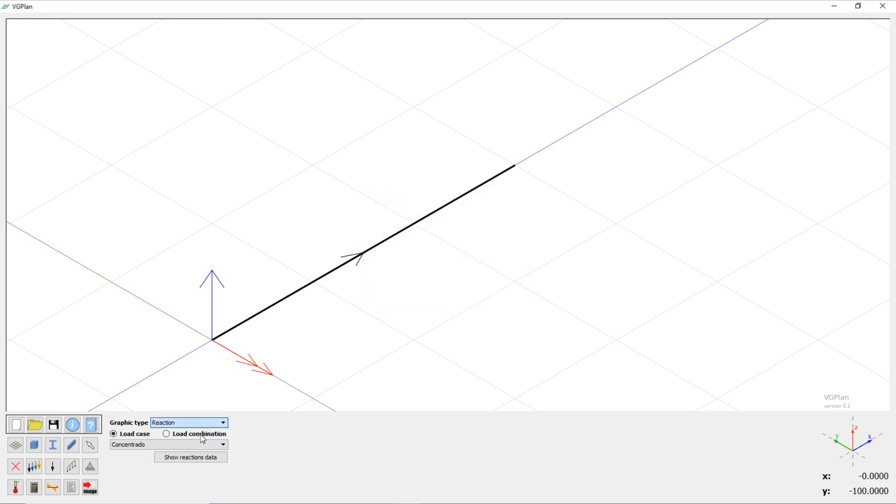
{"action": "left_click", "coordinate": [290, 297]}
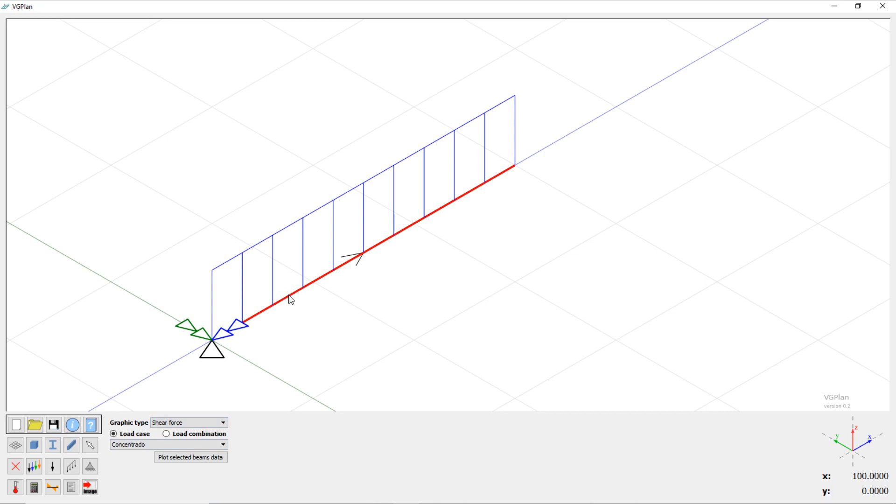
{"action": "left_click", "coordinate": [209, 459]}
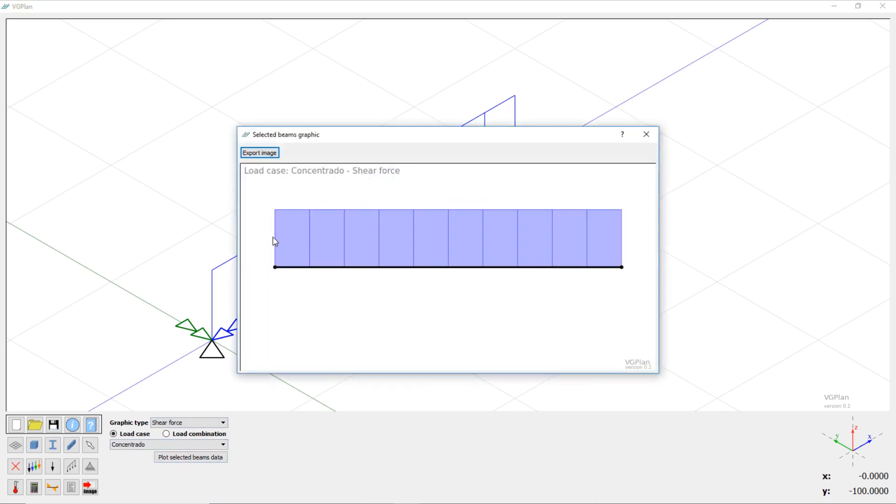
{"action": "left_click", "coordinate": [275, 239]}
{"action": "left_click", "coordinate": [646, 134]}
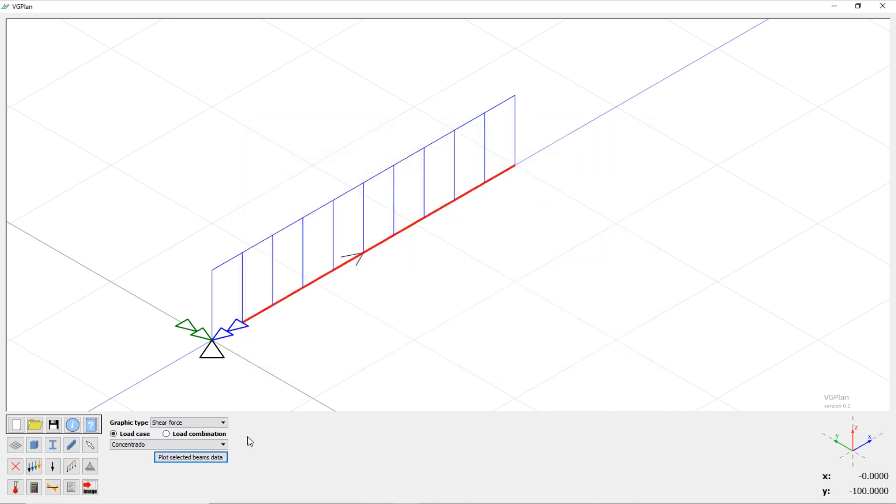
Plot the selected beam's bending moment diagram for Concentrado and read the moment at the supported end
{"action": "left_click", "coordinate": [206, 424]}
{"action": "left_click", "coordinate": [196, 440]}
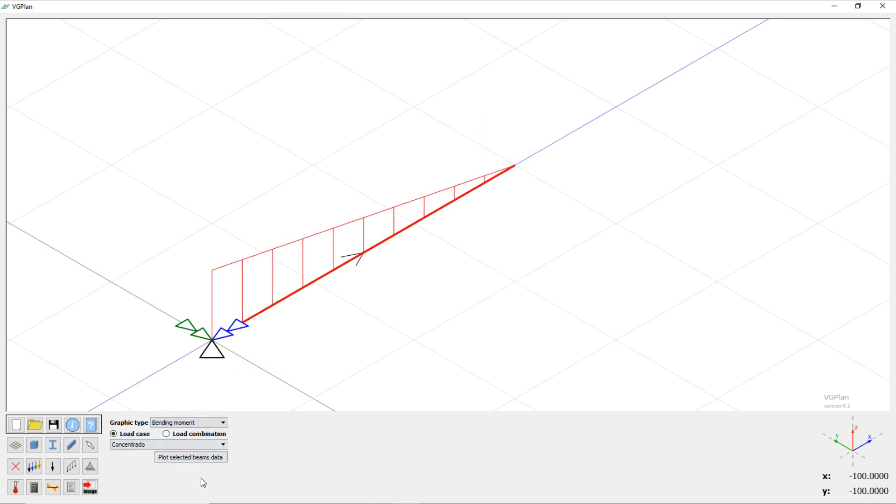
{"action": "left_click", "coordinate": [195, 458]}
{"action": "mouse_move", "coordinate": [275, 239]}
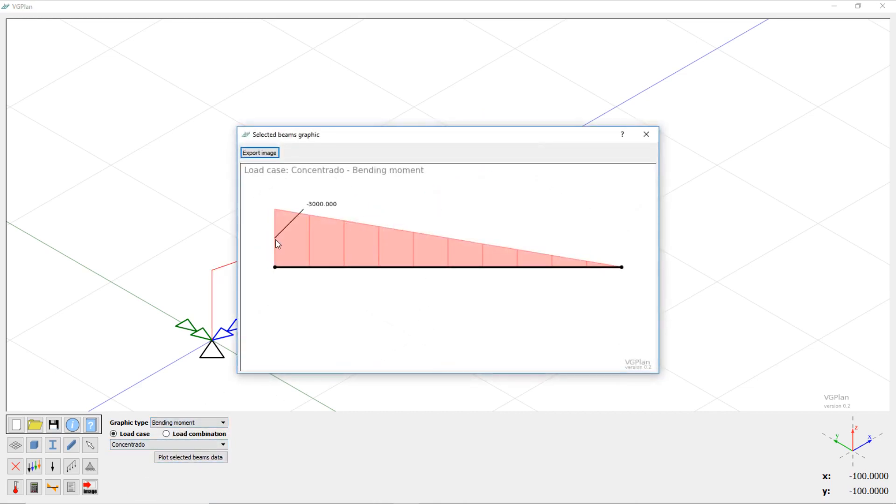
{"action": "left_click", "coordinate": [647, 135]}
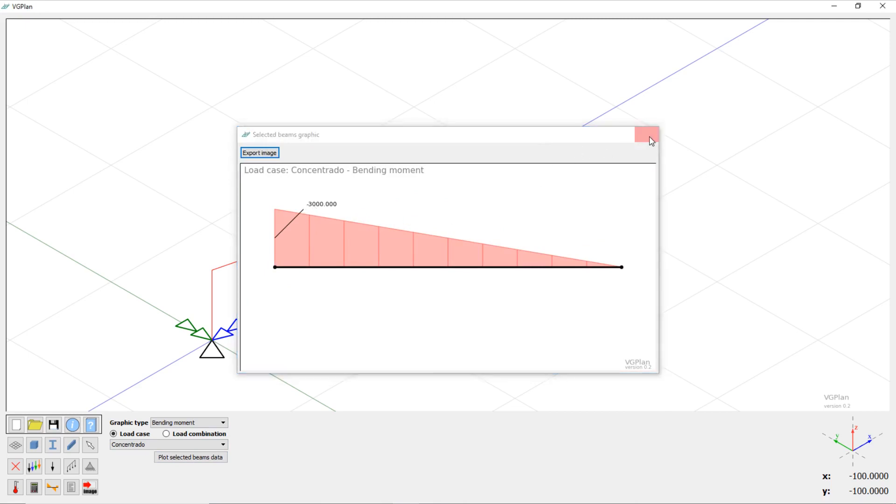
Plot the selected beam's vertical displacement diagram for Concentrado and read the displacement at the free end
{"action": "left_click", "coordinate": [203, 422]}
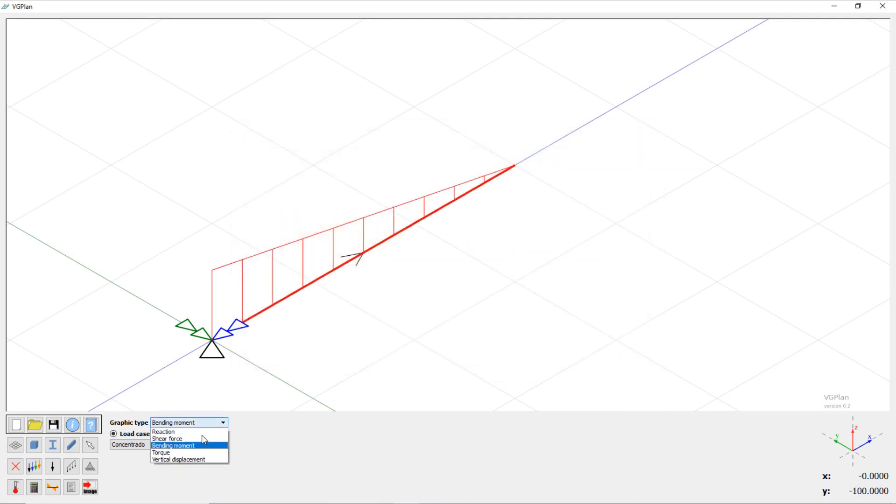
{"action": "left_click", "coordinate": [196, 460]}
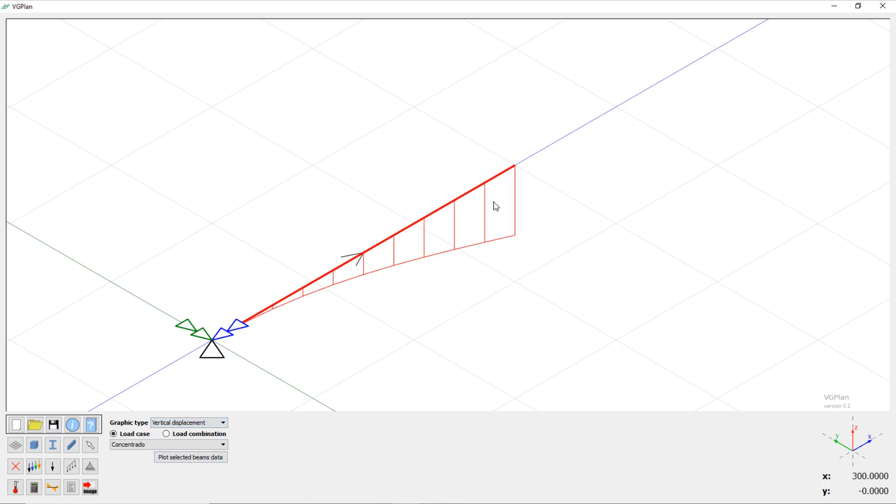
{"action": "left_click", "coordinate": [214, 460]}
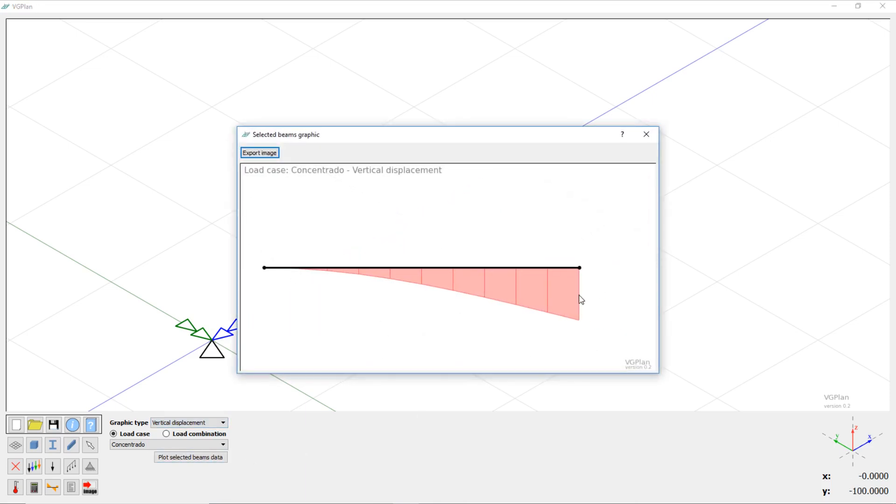
{"action": "mouse_move", "coordinate": [599, 316]}
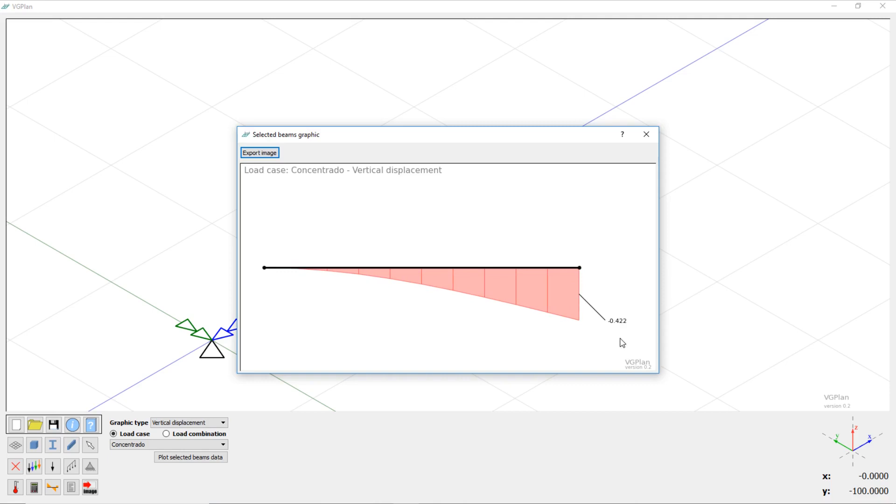